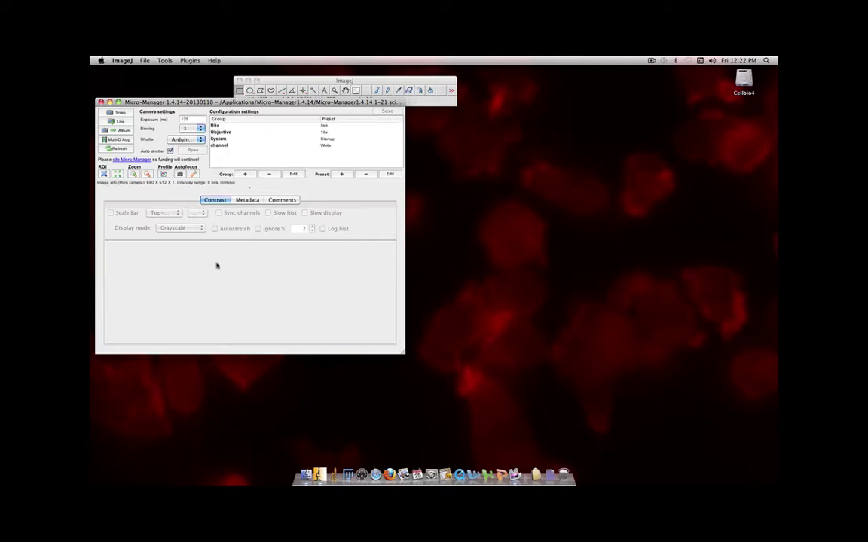
Move the ImageJ toolbar up-left, then bring the Micro-Manager window forward and nudge it down-right.
drag(301, 80, 226, 73)
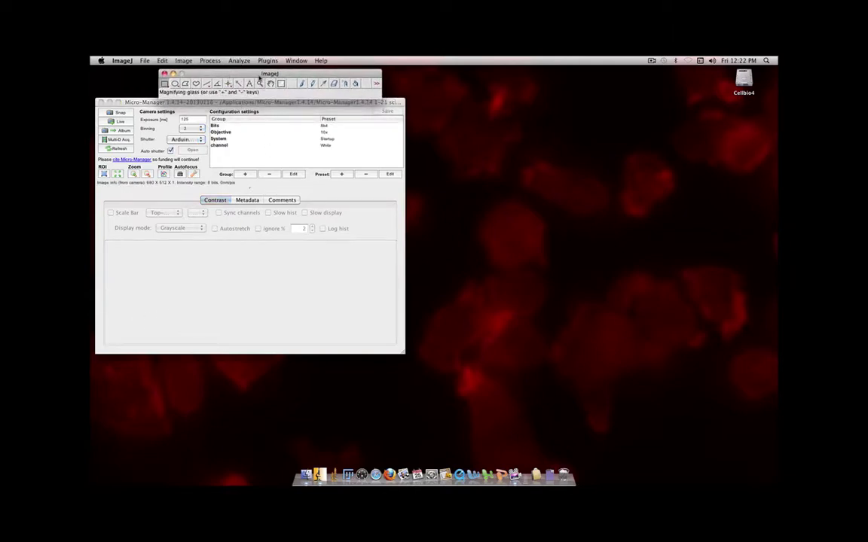
click(260, 101)
drag(260, 101, 265, 112)
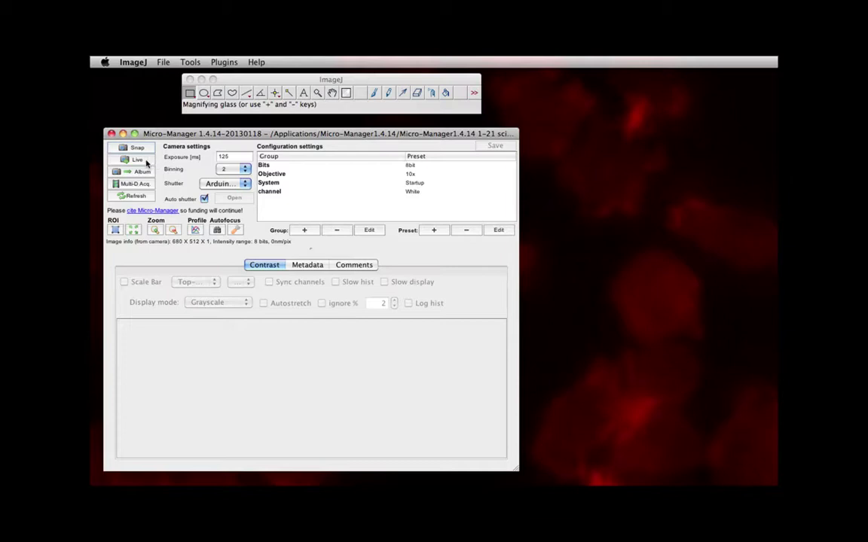
click(143, 160)
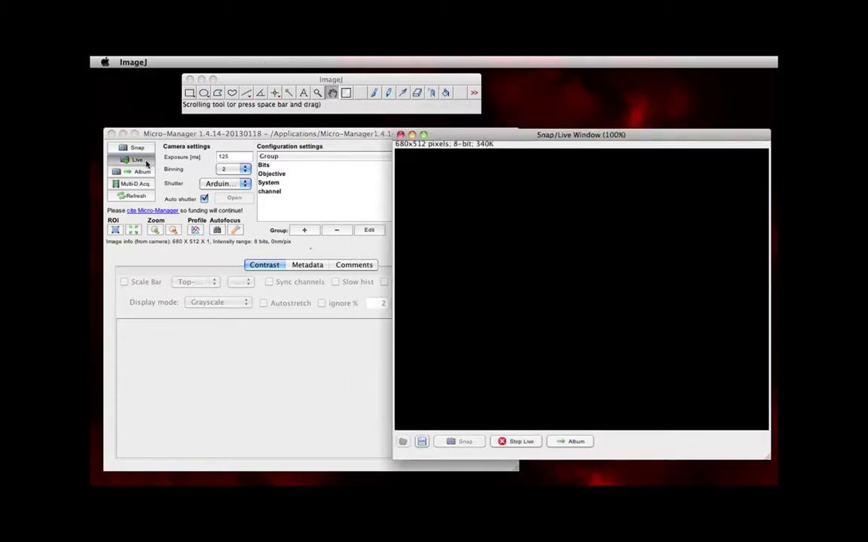
click(400, 135)
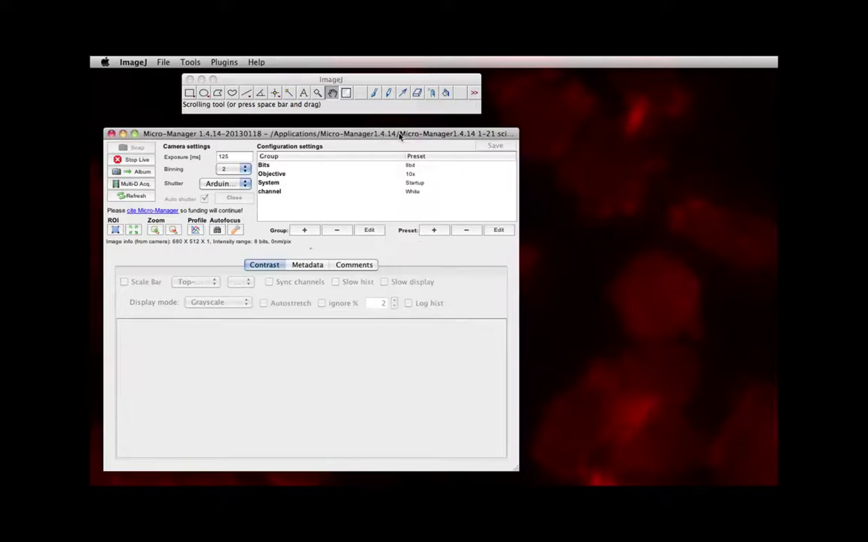
click(135, 184)
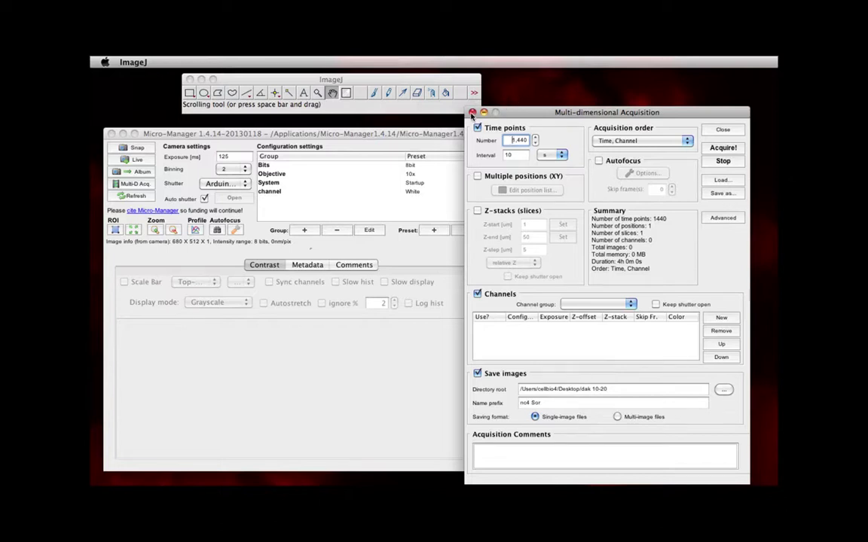
click(471, 113)
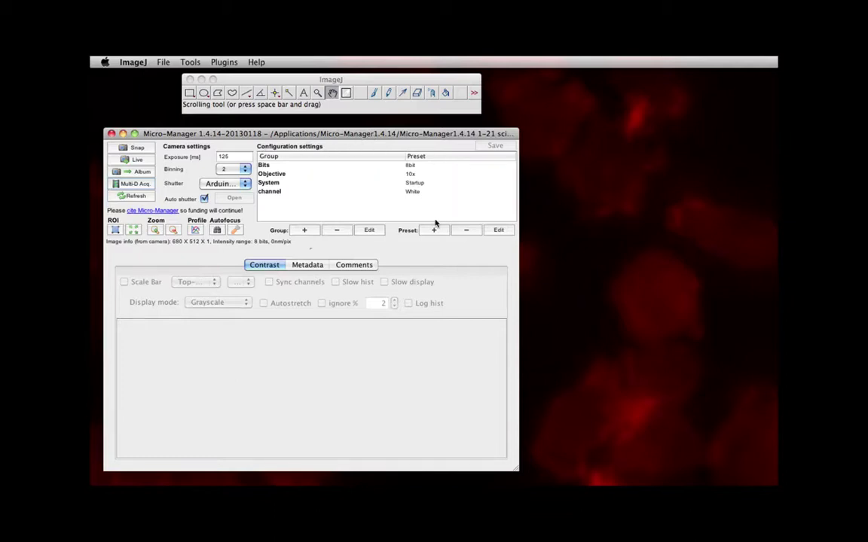
click(409, 176)
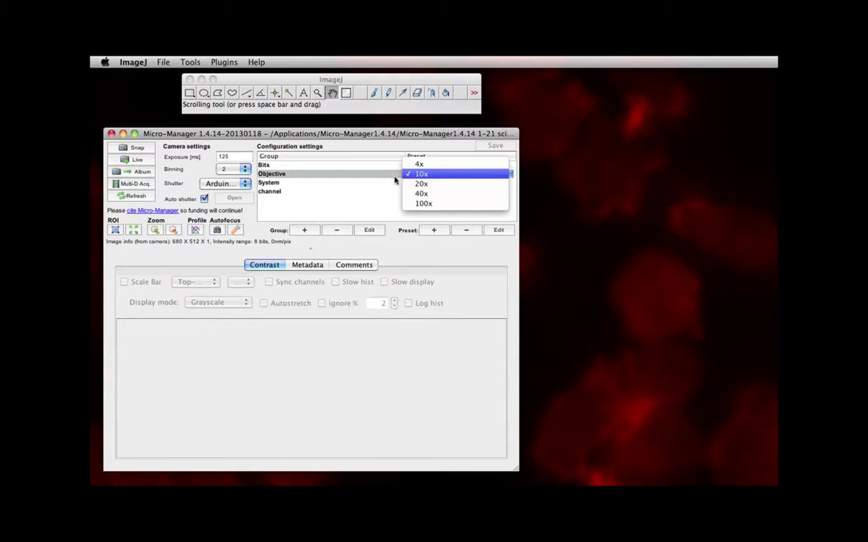
key(Down)
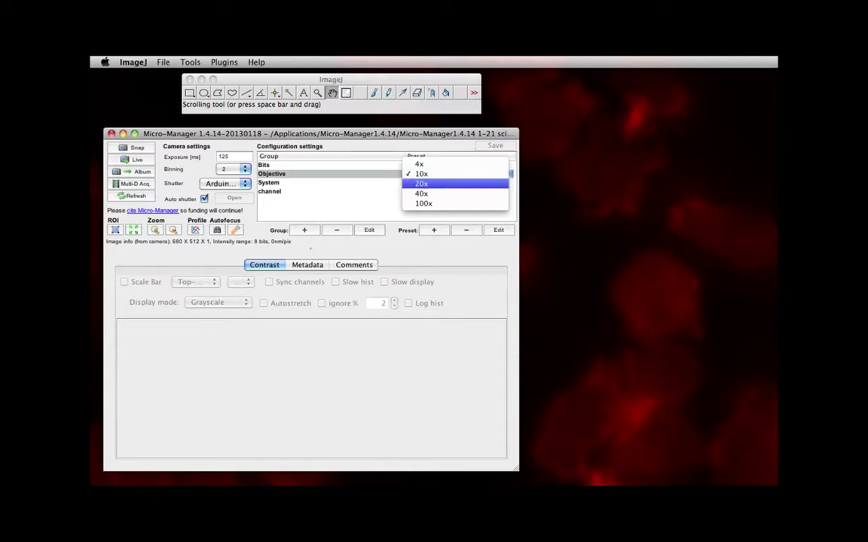
key(Down)
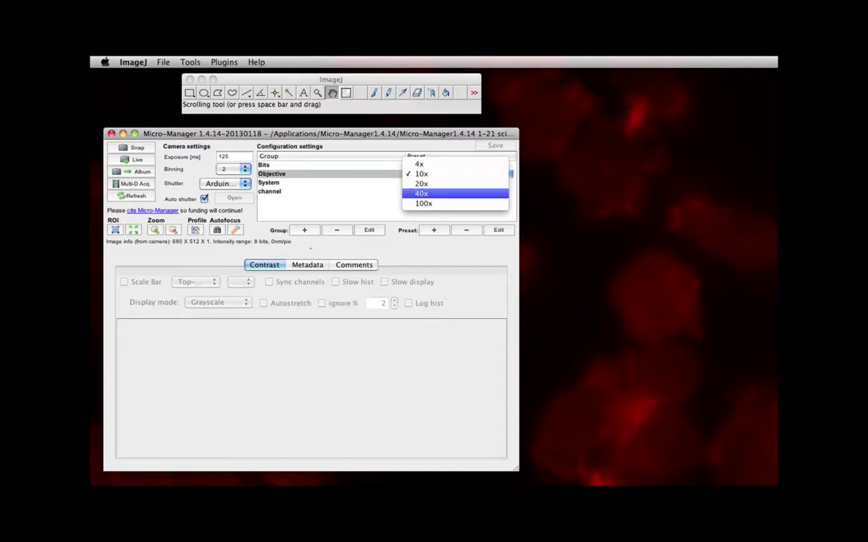
click(420, 194)
click(422, 174)
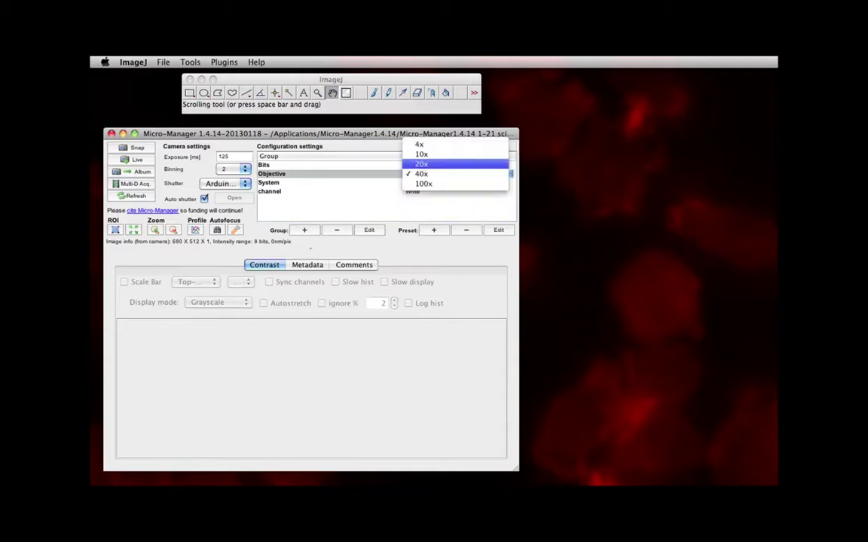
click(422, 154)
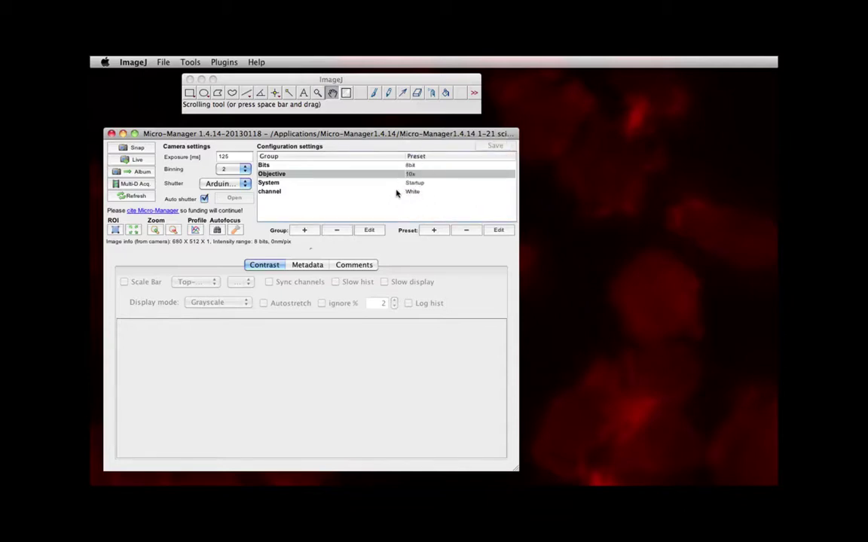
click(284, 193)
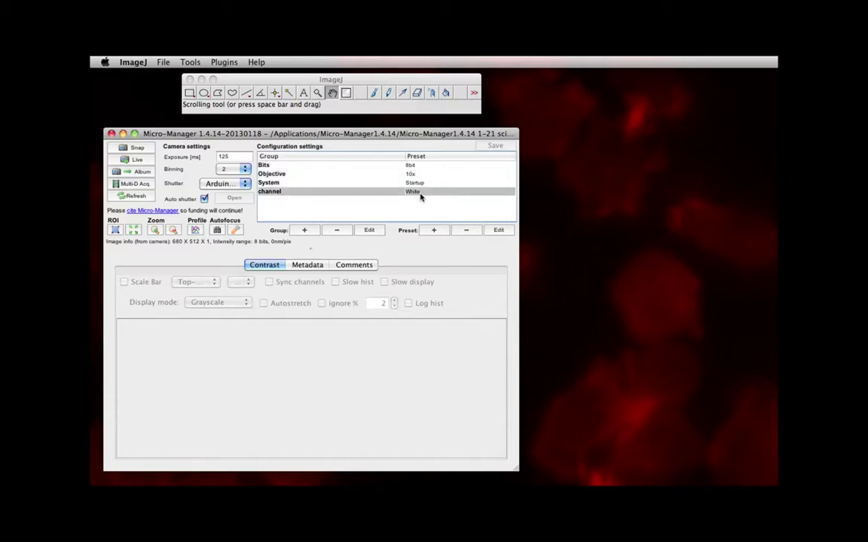
mouse_move(416, 193)
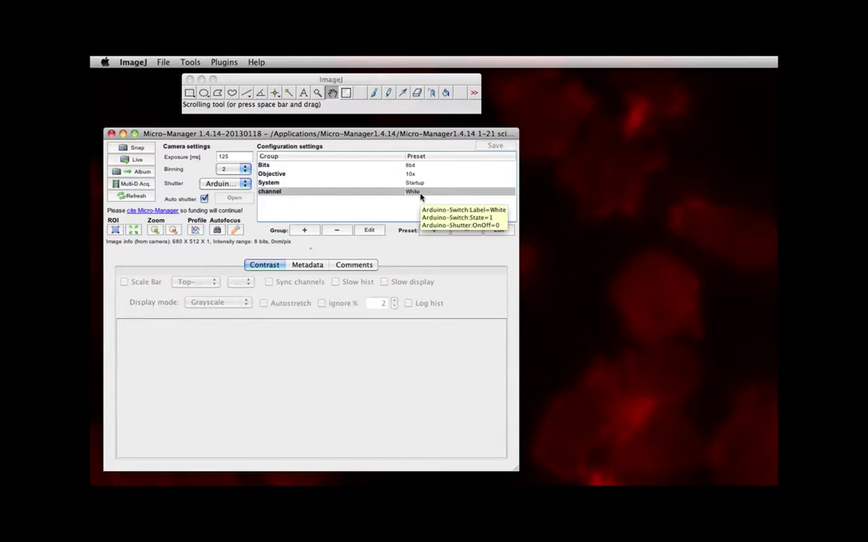
click(421, 195)
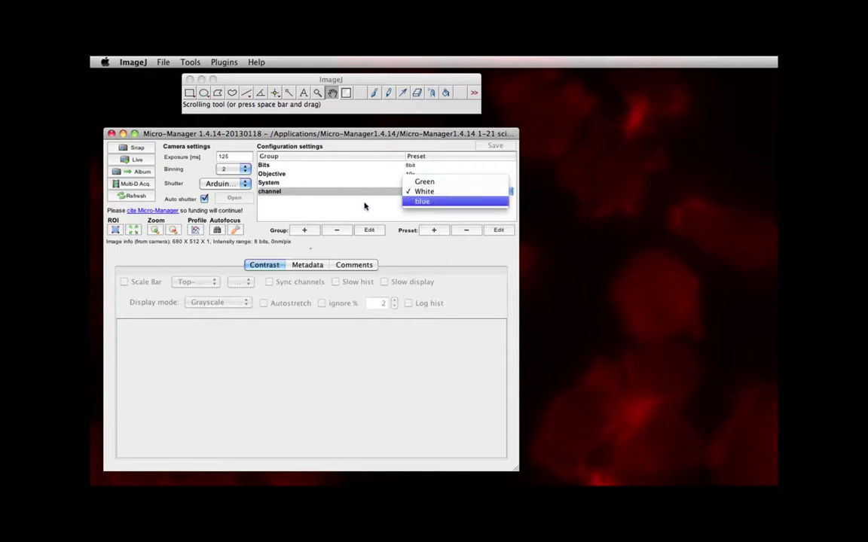
key(Up)
key(Up)
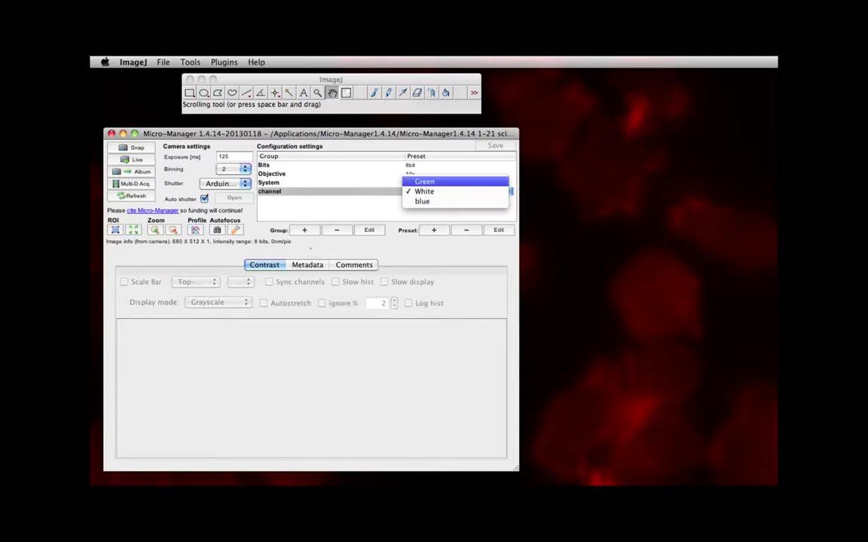
key(Down)
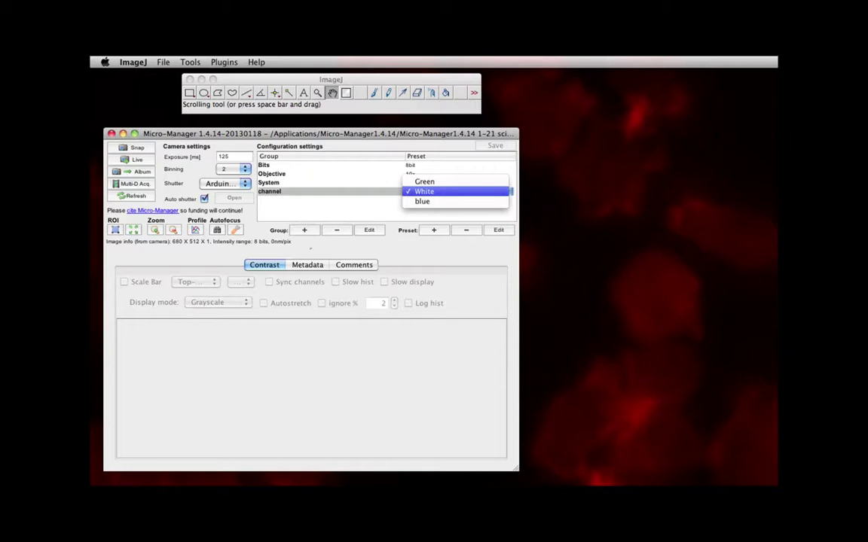
key(Return)
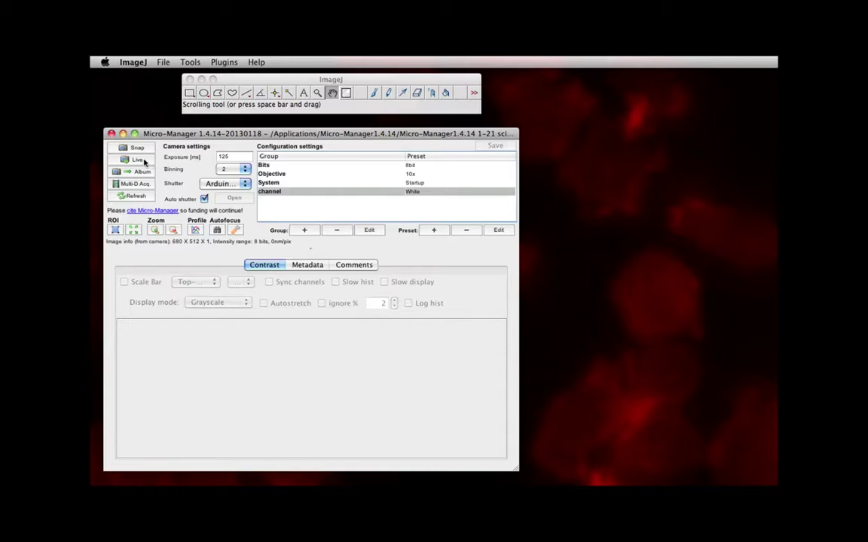
Start the Live view and position the Snap/Live and Micro-Manager windows side by side.
click(143, 161)
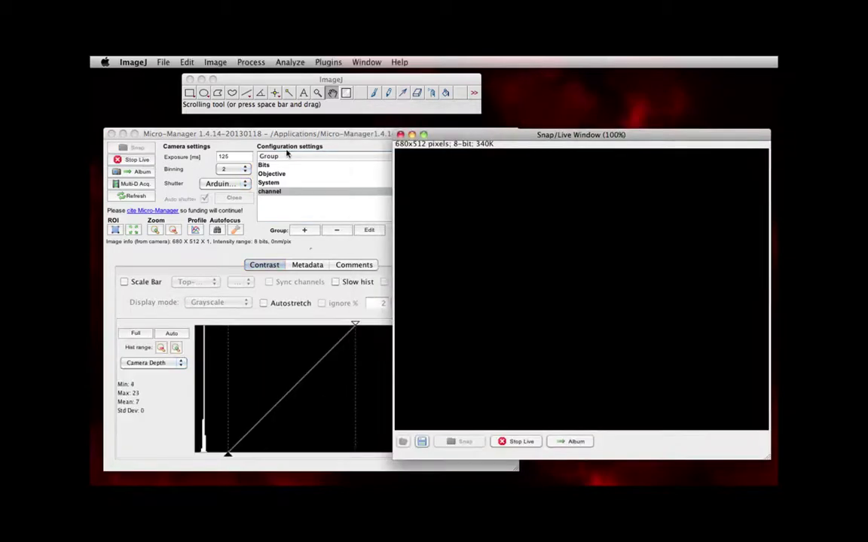
drag(260, 134, 255, 127)
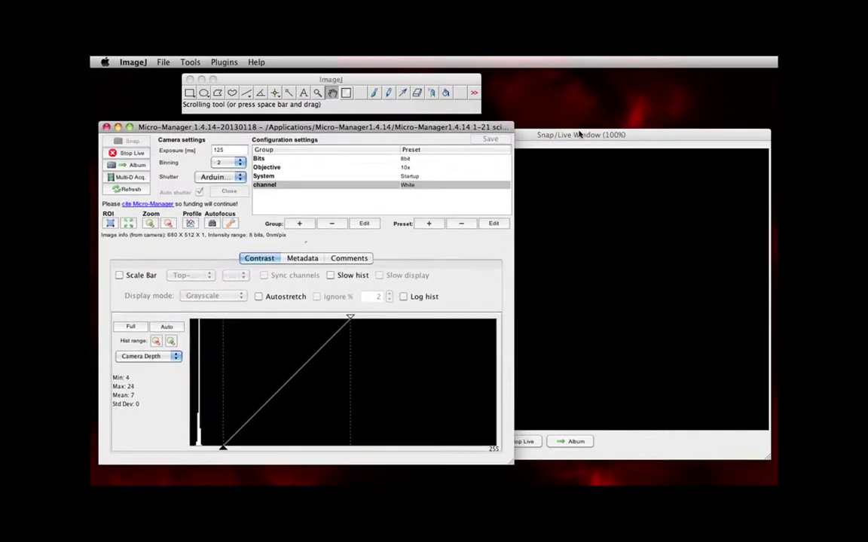
drag(580, 134, 554, 125)
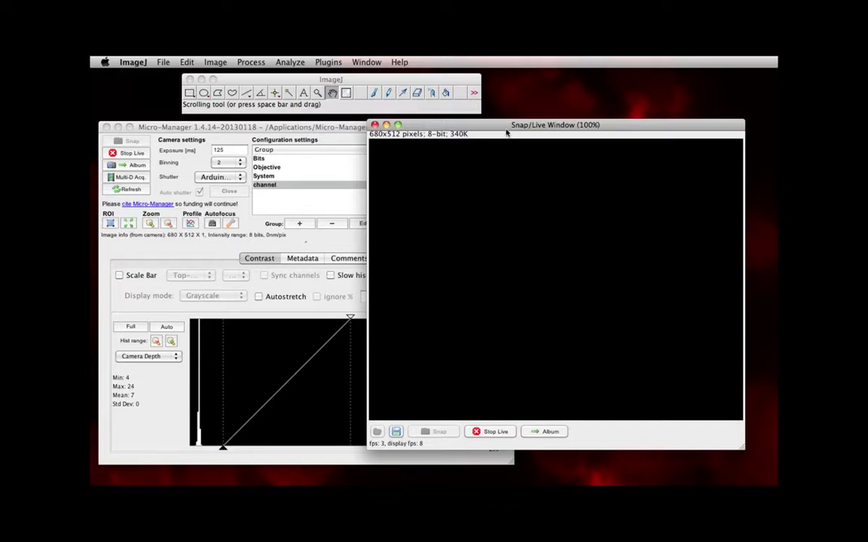
drag(517, 125, 500, 133)
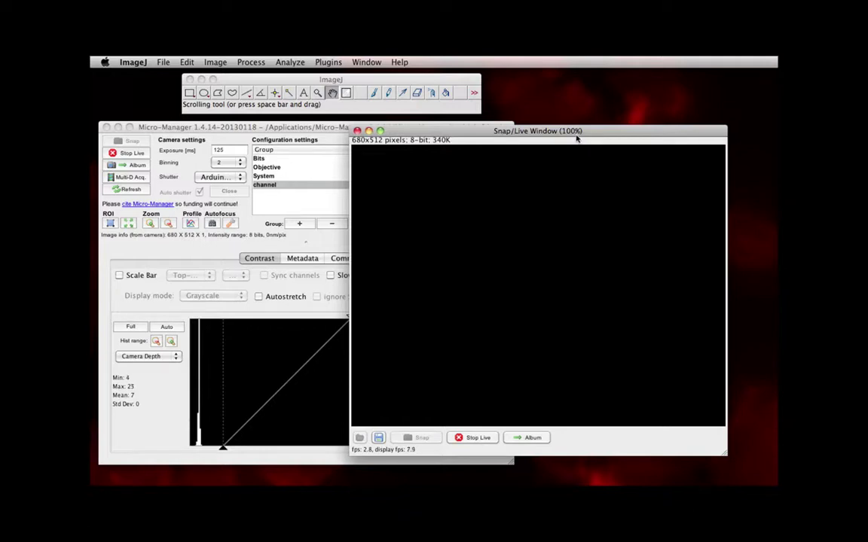
drag(587, 136, 584, 135)
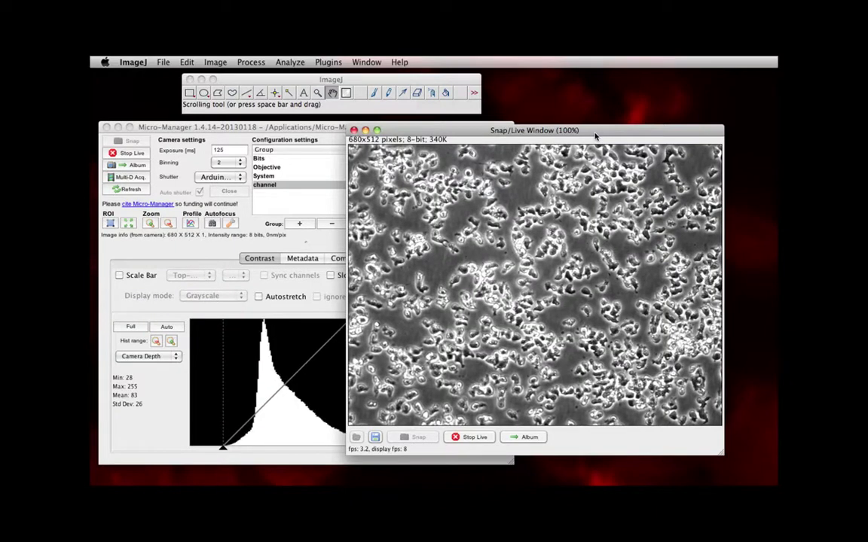
Set the Objective preset to 20x, then return to the live cell image.
drag(595, 135, 627, 141)
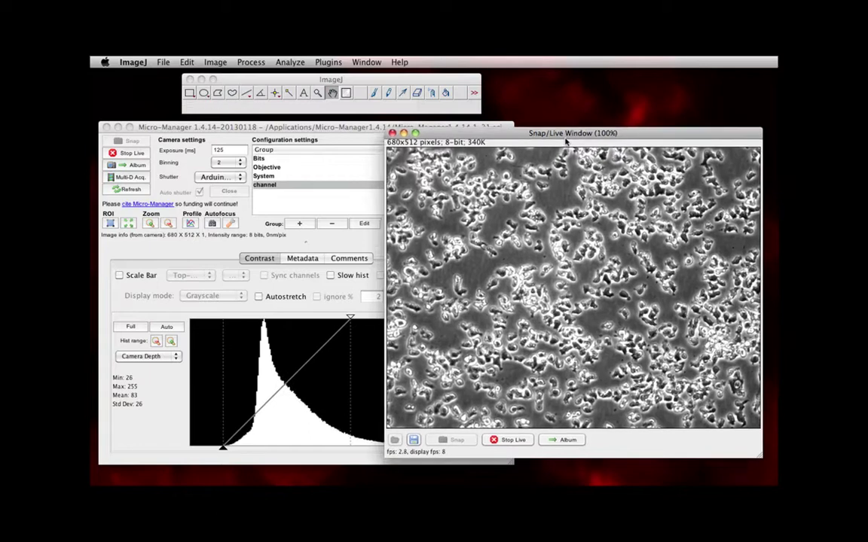
drag(562, 147, 549, 142)
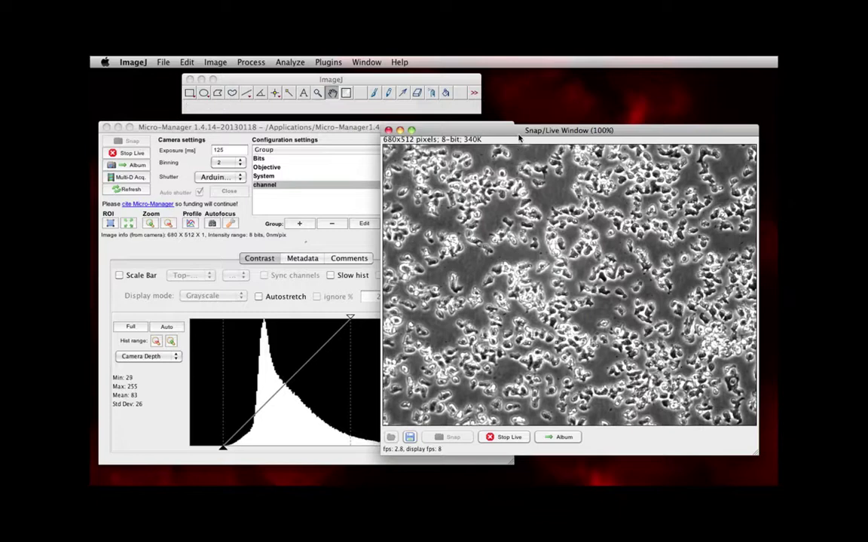
click(359, 138)
click(399, 167)
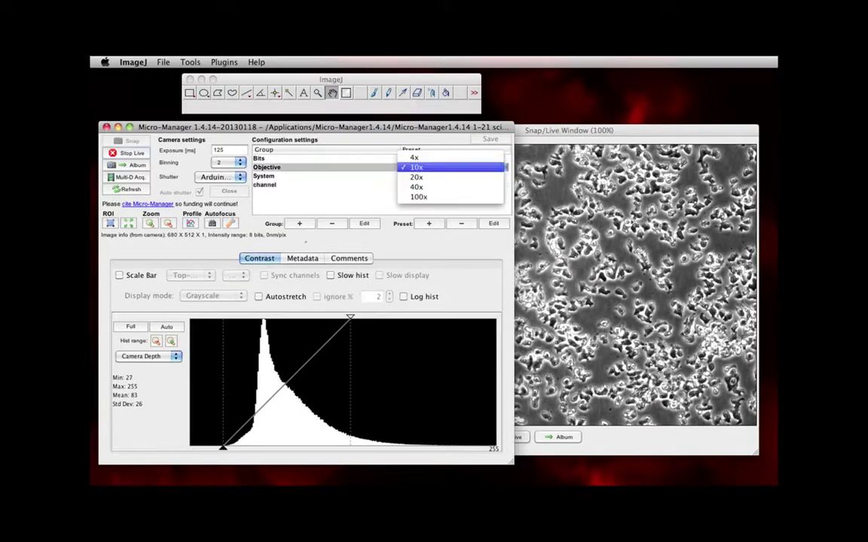
click(411, 177)
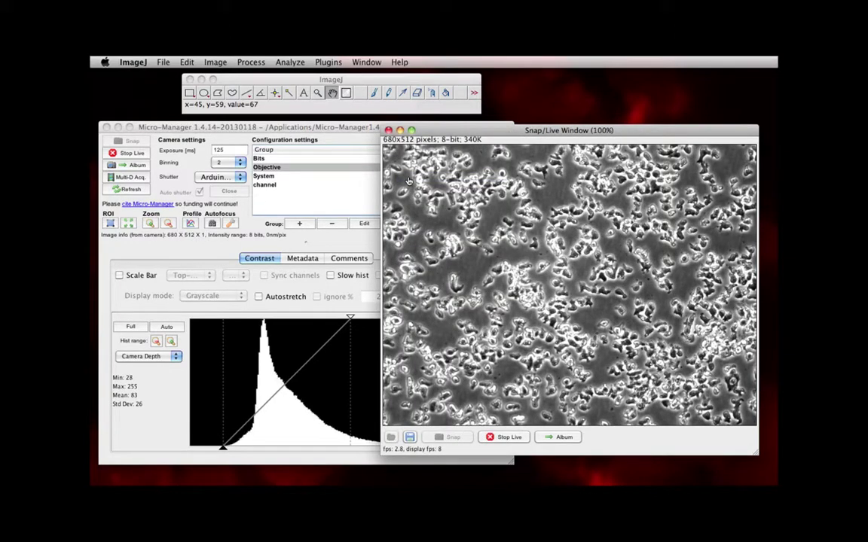
click(332, 129)
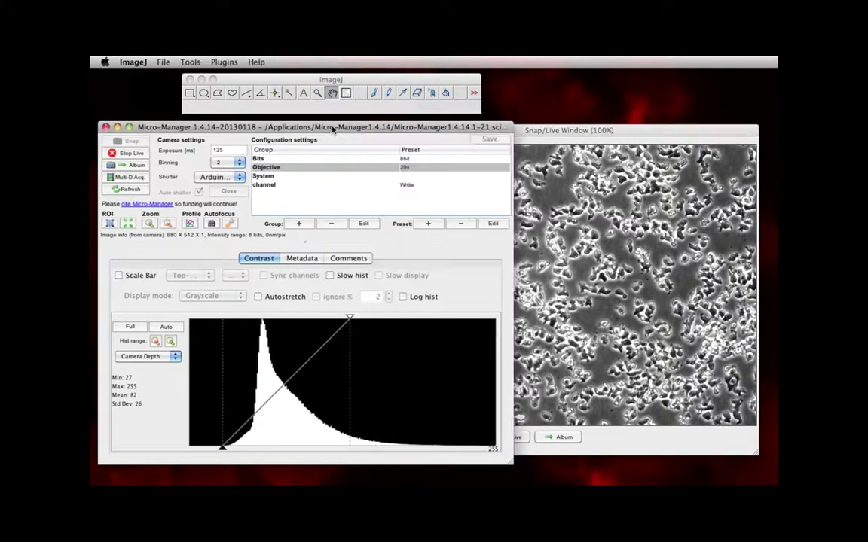
click(533, 132)
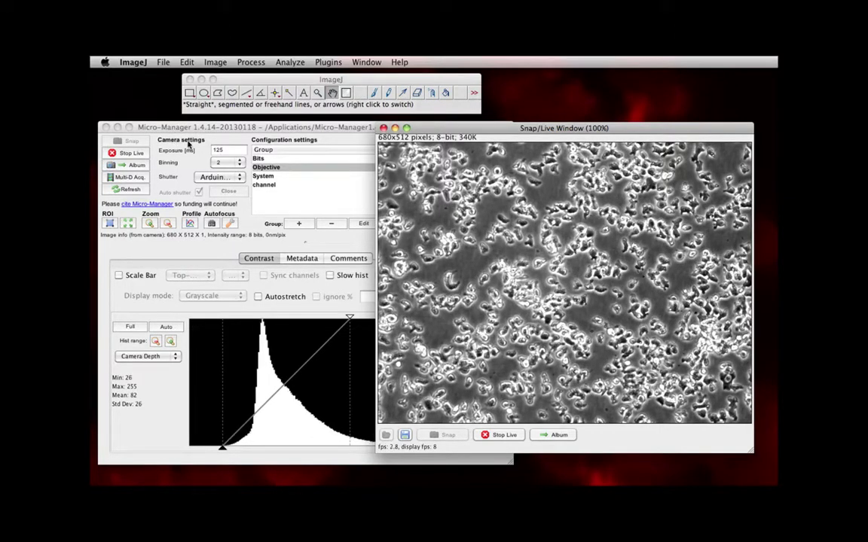
click(233, 151)
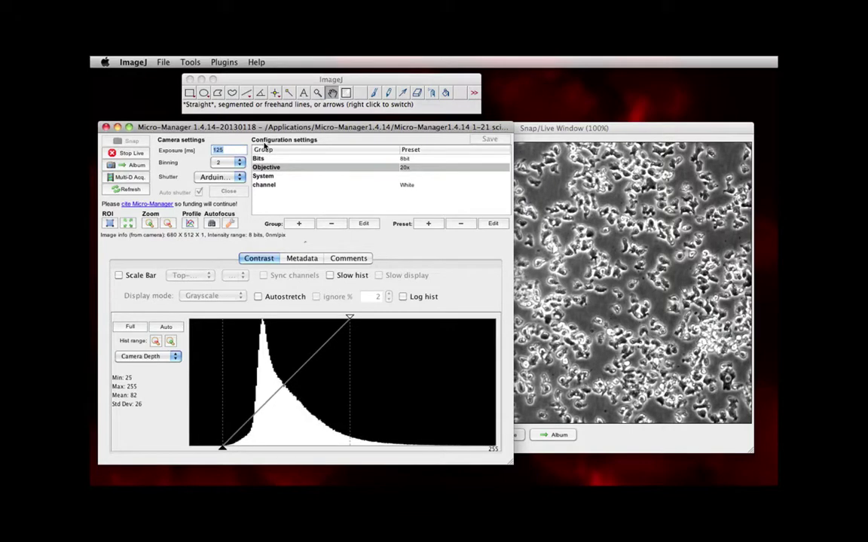
text(200)
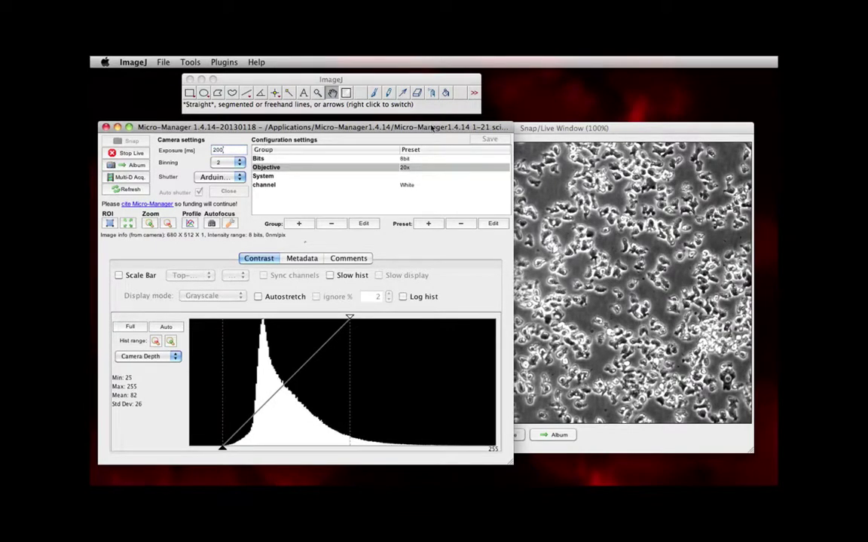
click(538, 129)
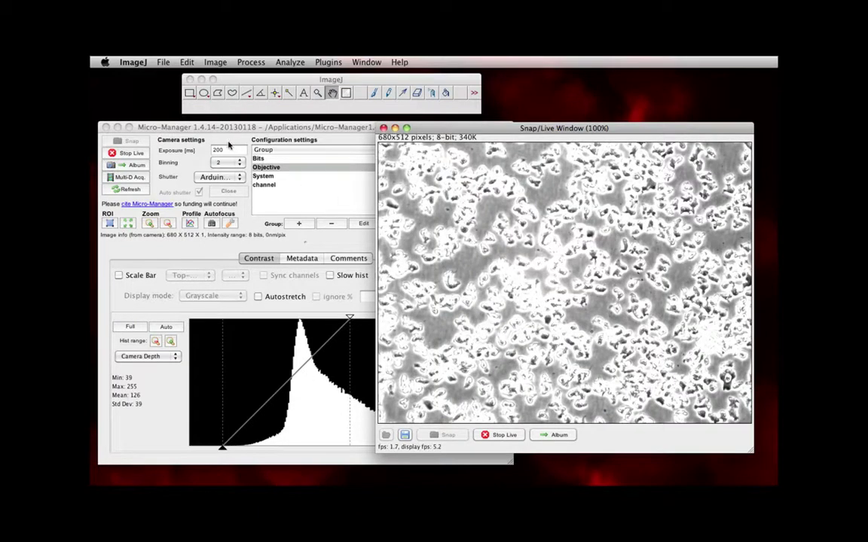
click(226, 150)
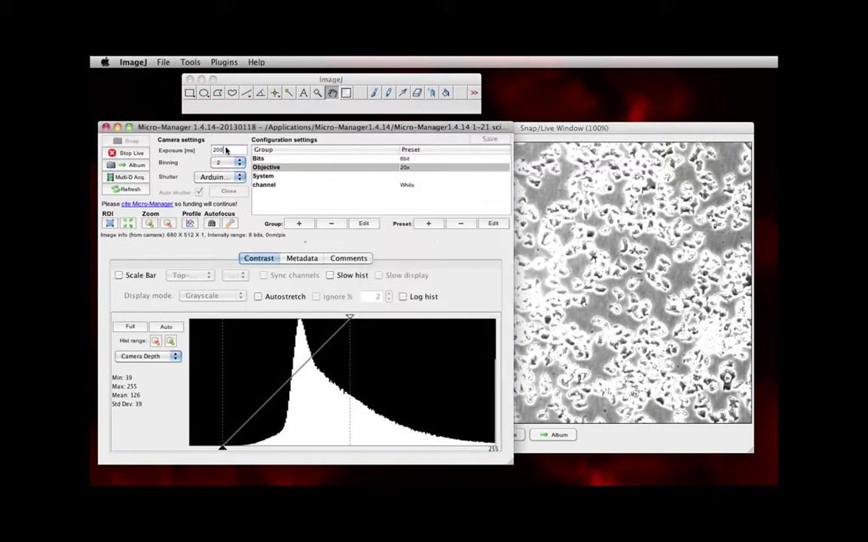
drag(226, 149, 209, 151)
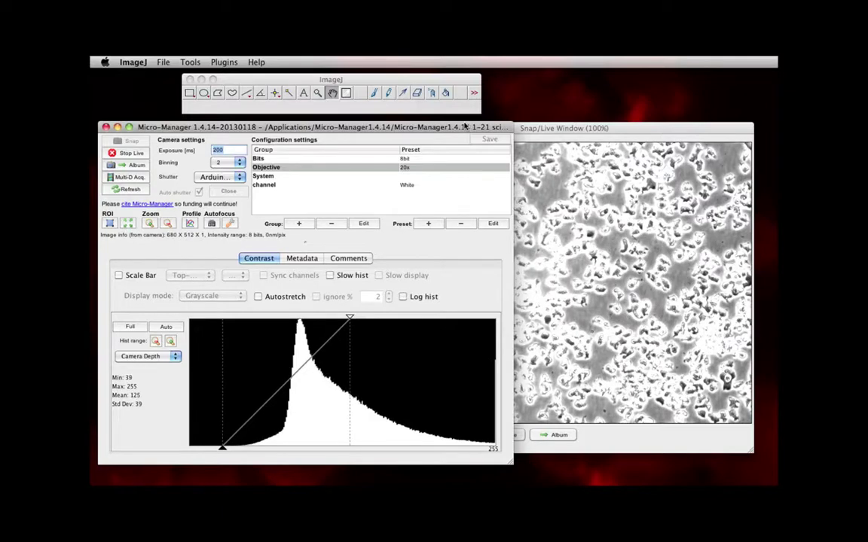
text(50)
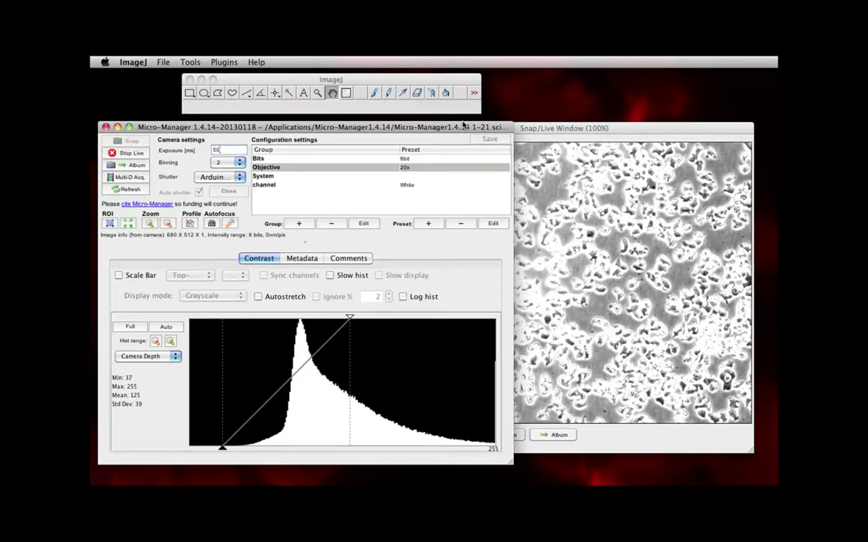
key(Return)
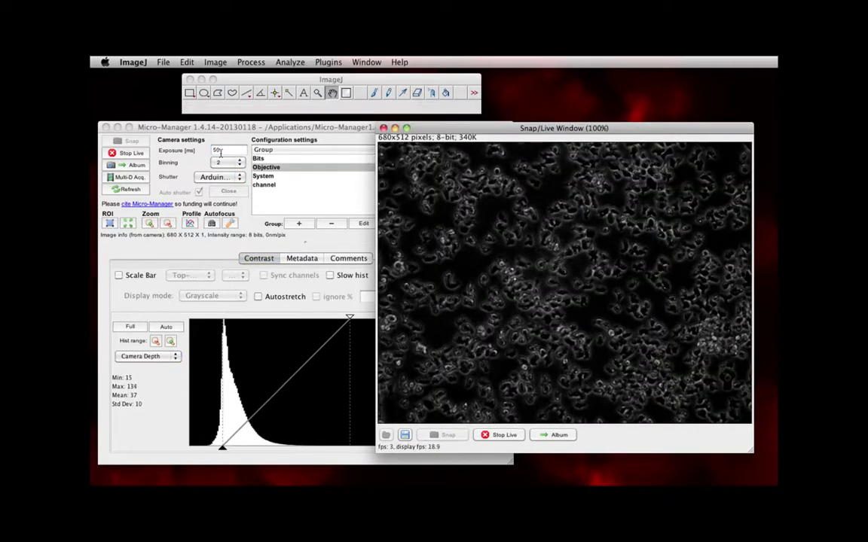
click(192, 151)
text(125)
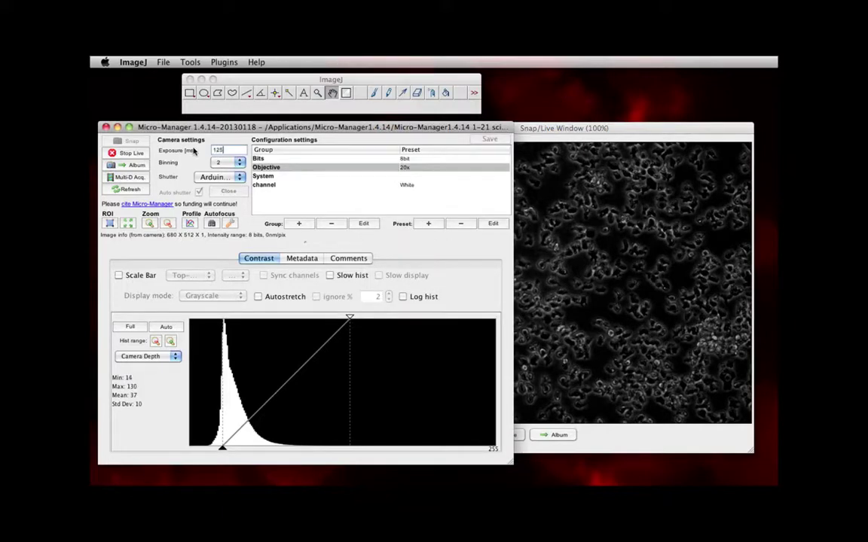
key(Return)
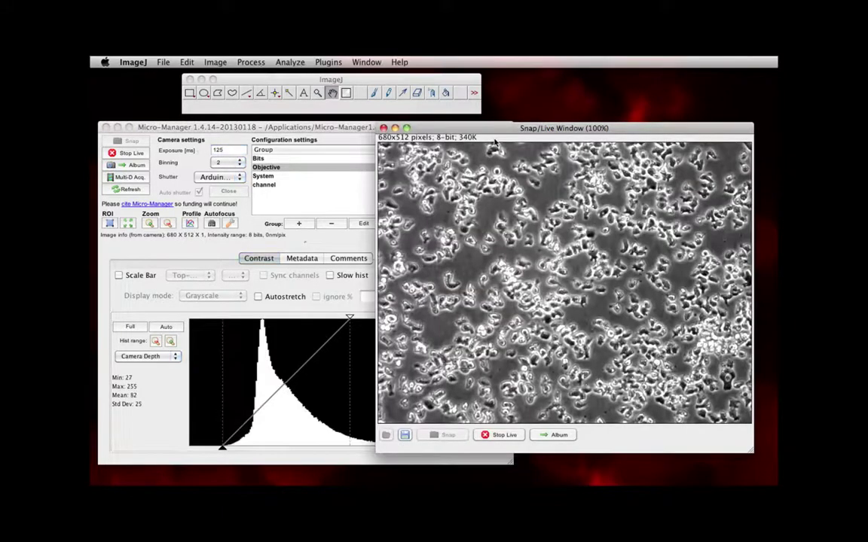
Shift the live image window left and bring the Micro-Manager settings window forward.
mouse_move(497, 128)
mouse_down()
mouse_move(473, 122)
mouse_move(467, 133)
mouse_up()
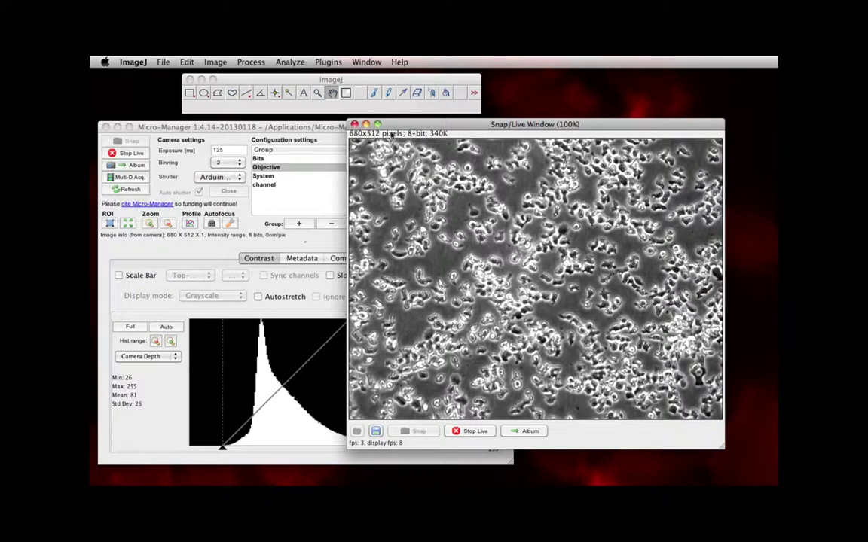
click(169, 138)
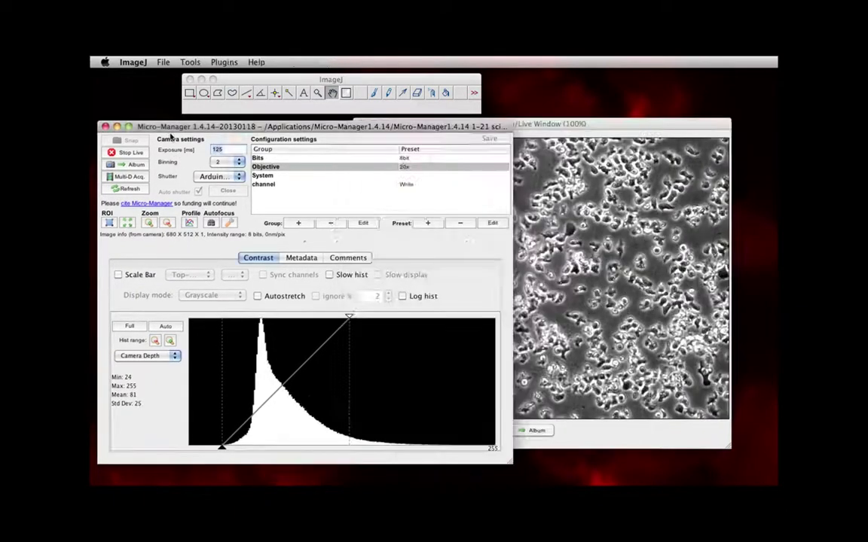